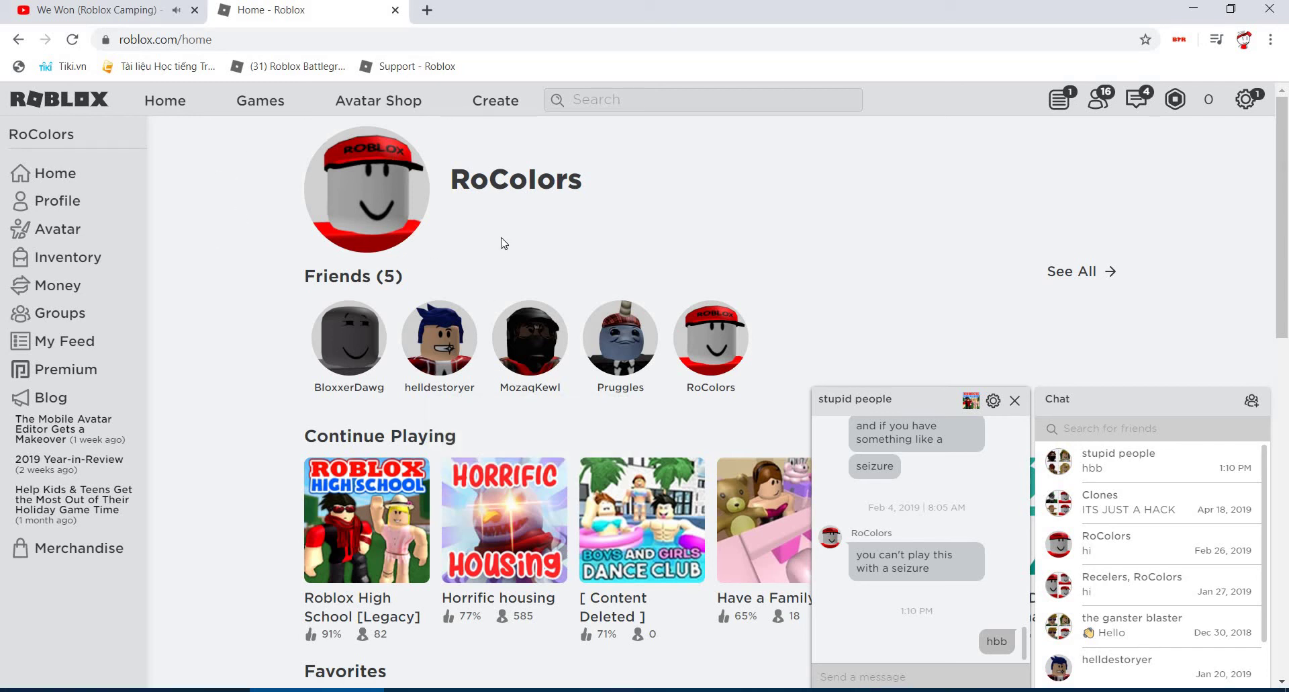
{"action": "left_click", "coordinate": [349, 176]}
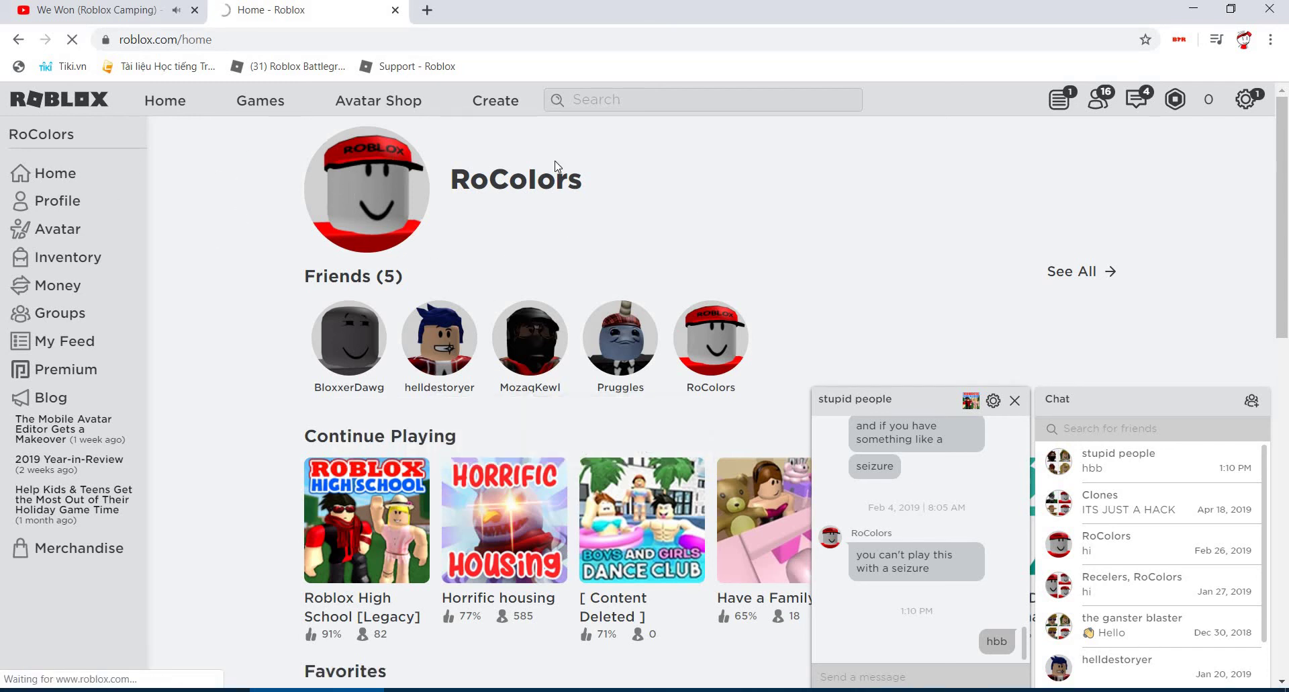
{"action": "scroll", "coordinate": [639, 424], "scroll_direction": "down", "scroll_amount": 3}
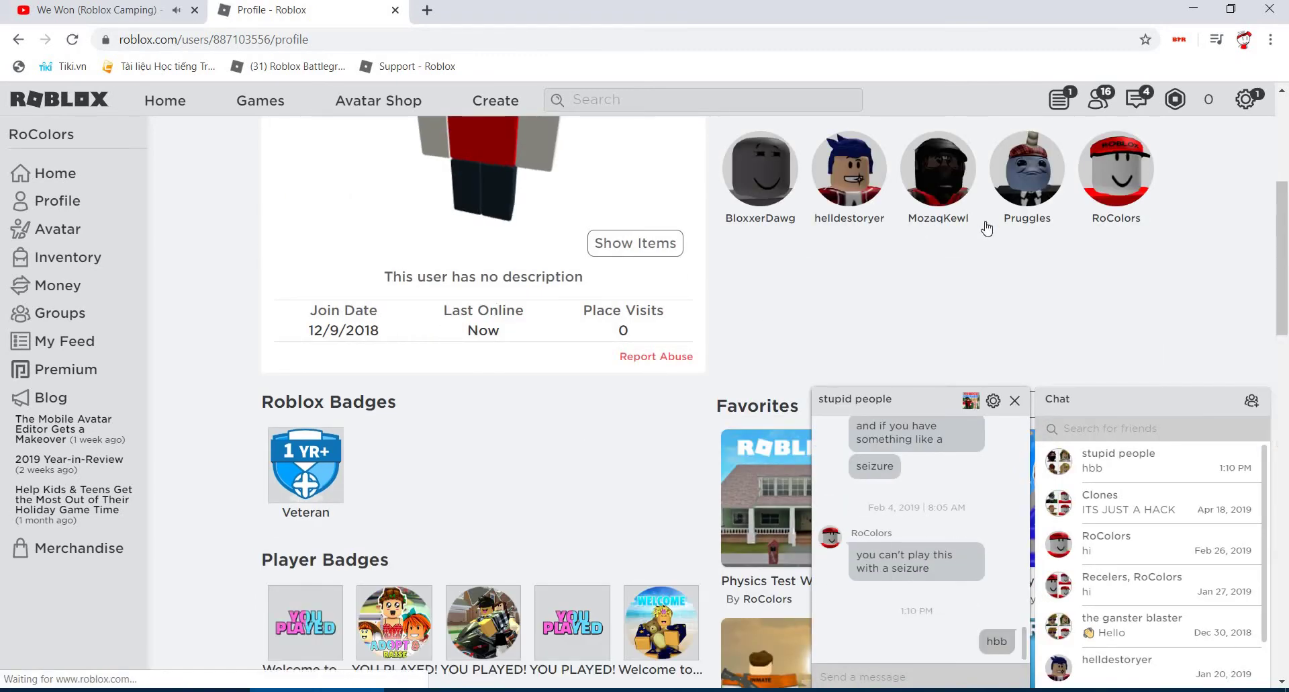
{"action": "left_click", "coordinate": [1111, 175]}
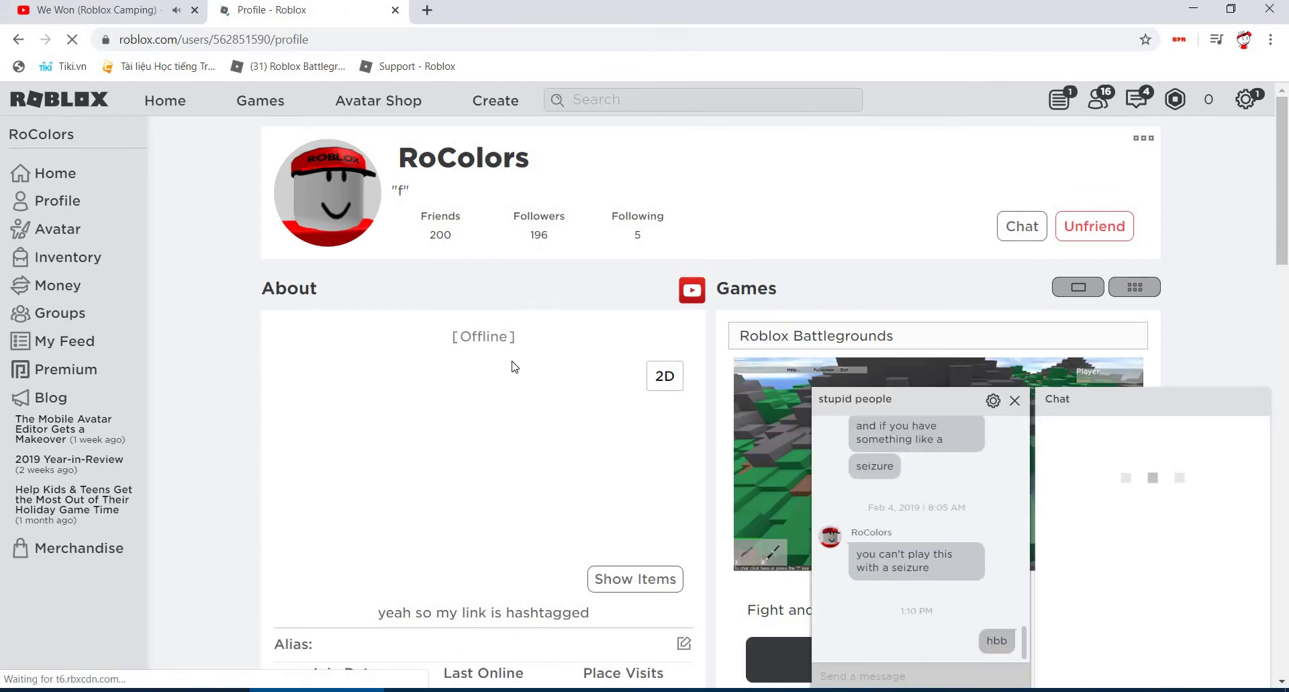
- Enter 'so uhh i dont see my acc be restricted so imma login' in the site search, fixing typos
{"action": "left_click", "coordinate": [735, 100]}
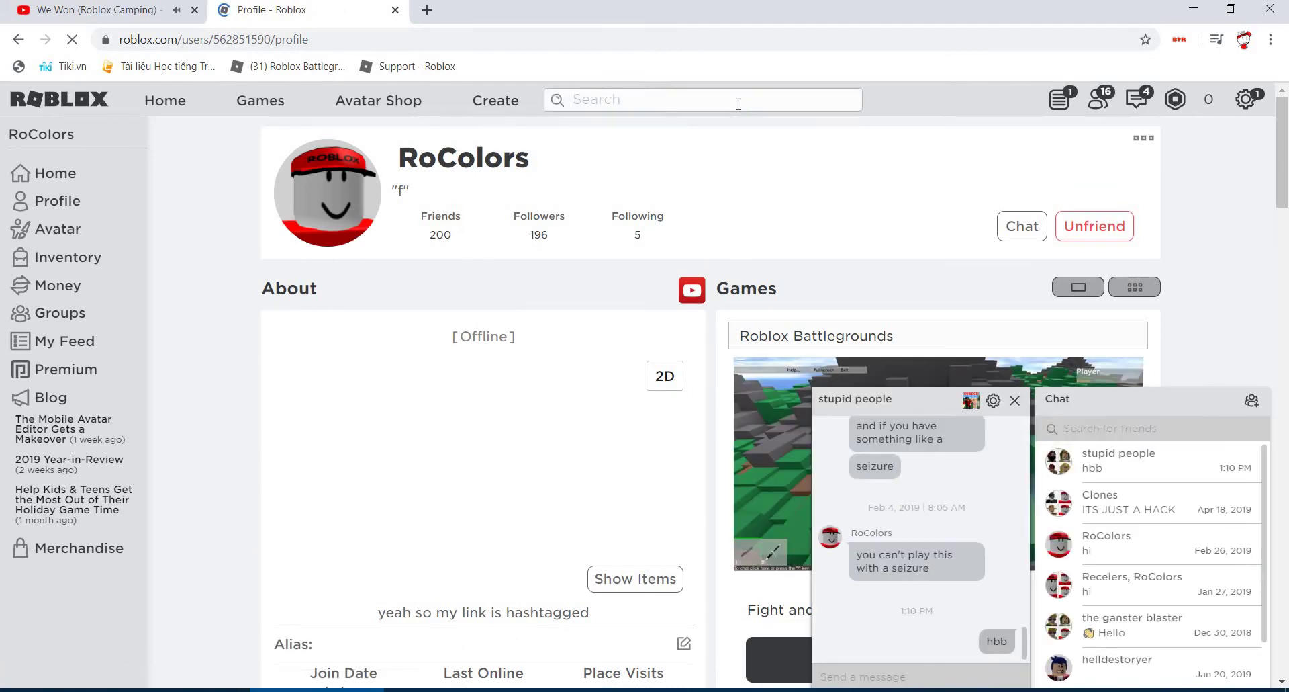
{"action": "type", "text": "so uhh "}
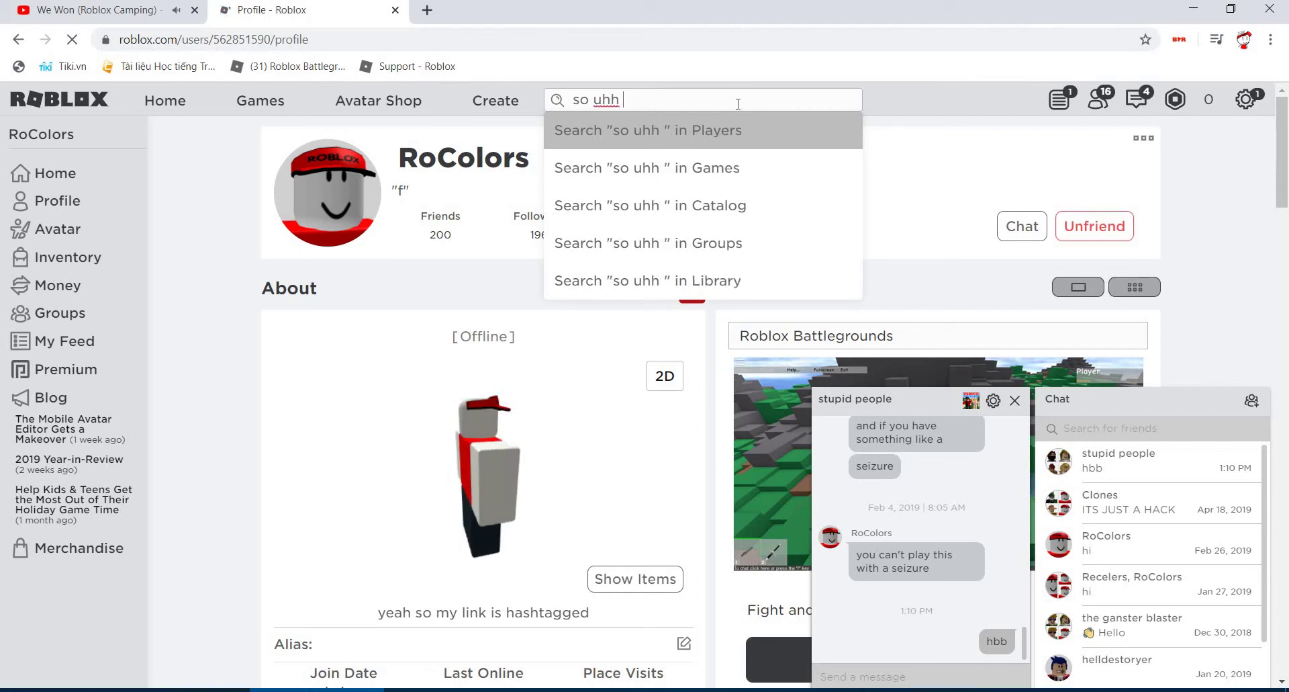
{"action": "type", "text": "i dont see my acc g"}
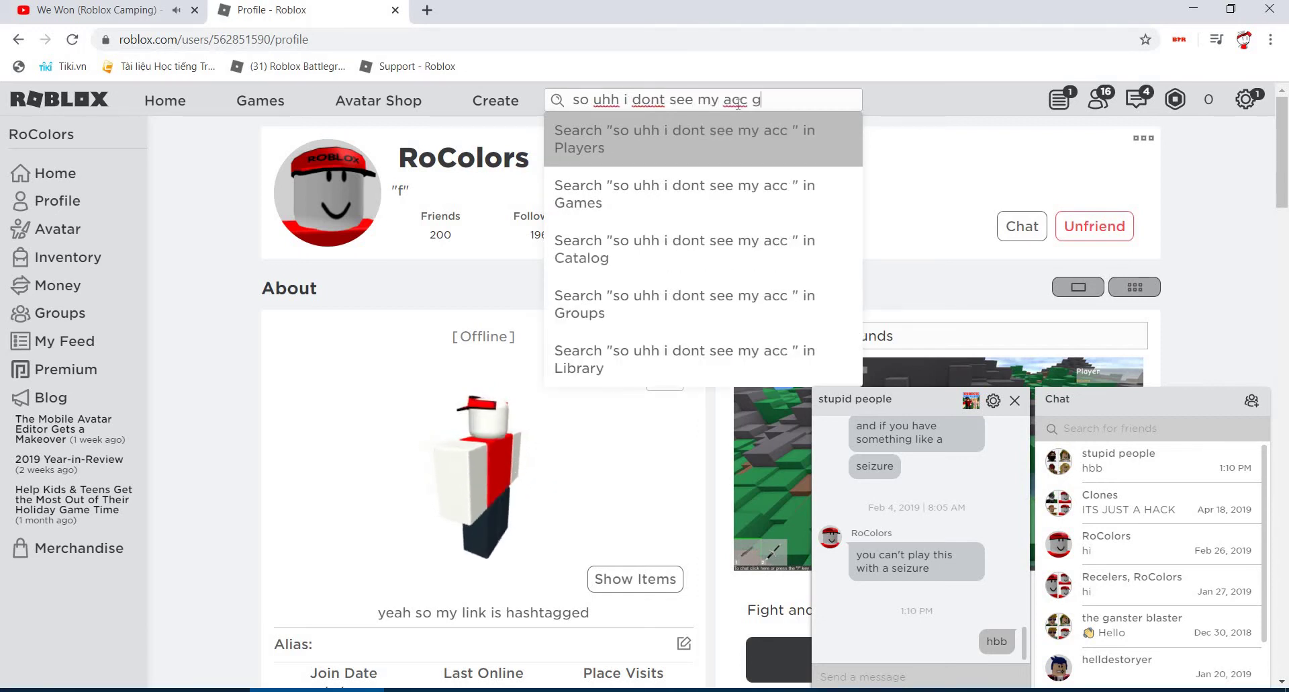
{"action": "type", "text": "et"}
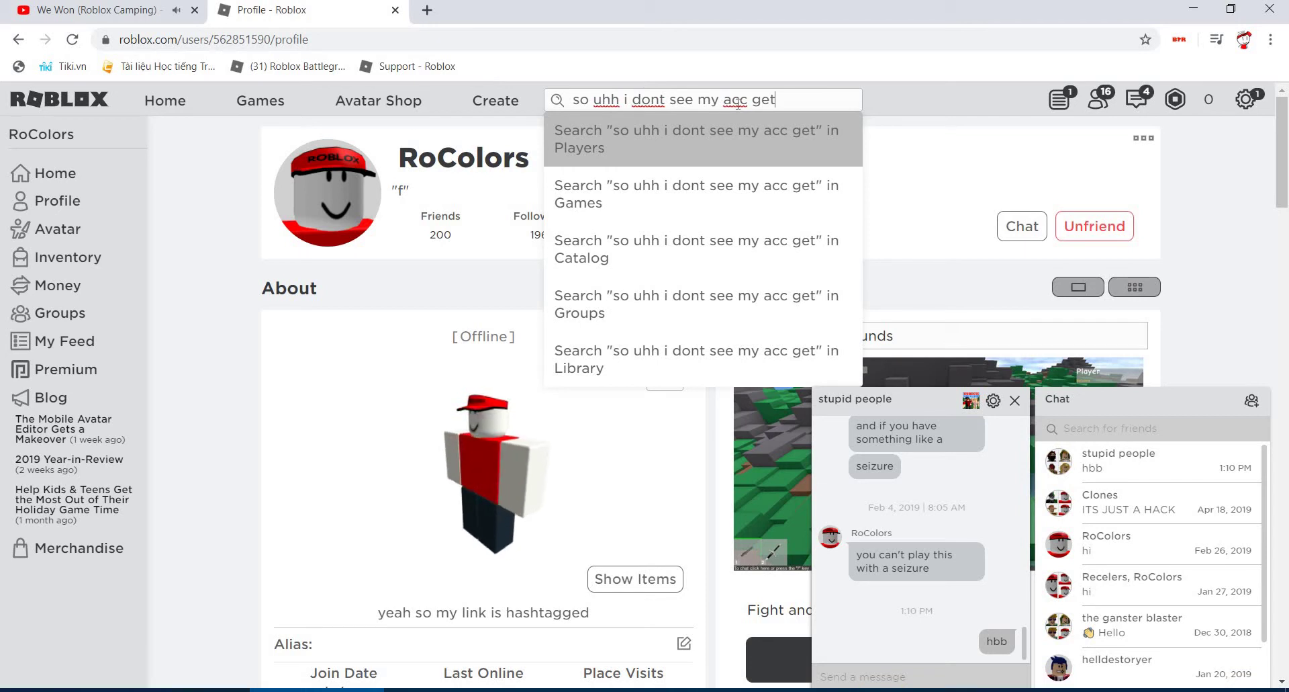
{"action": "key", "text": "BackSpace"}
{"action": "key", "text": "BackSpace"}
{"action": "key", "text": "BackSpace"}
{"action": "type", "text": "be restricted so imma login"}
- Review the Security tab in account Settings, then log out of RoColors
{"action": "left_click", "coordinate": [1255, 103]}
{"action": "left_click", "coordinate": [1243, 181]}
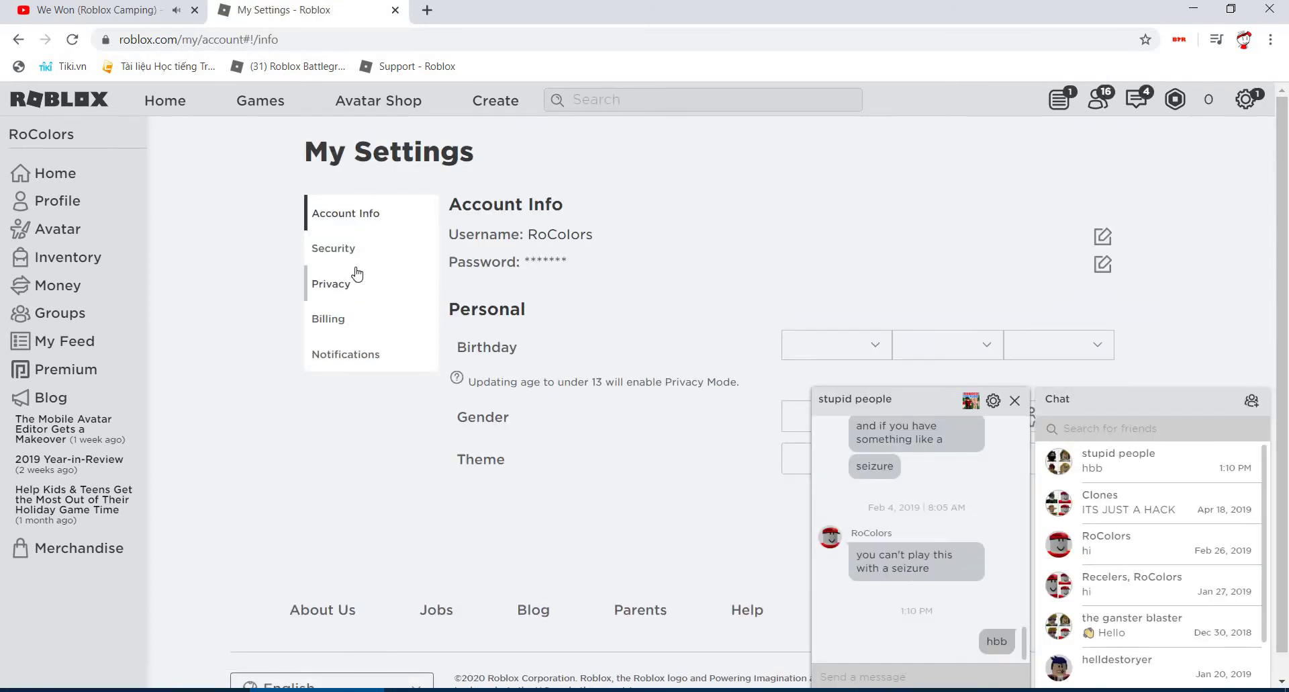
{"action": "left_click", "coordinate": [352, 252]}
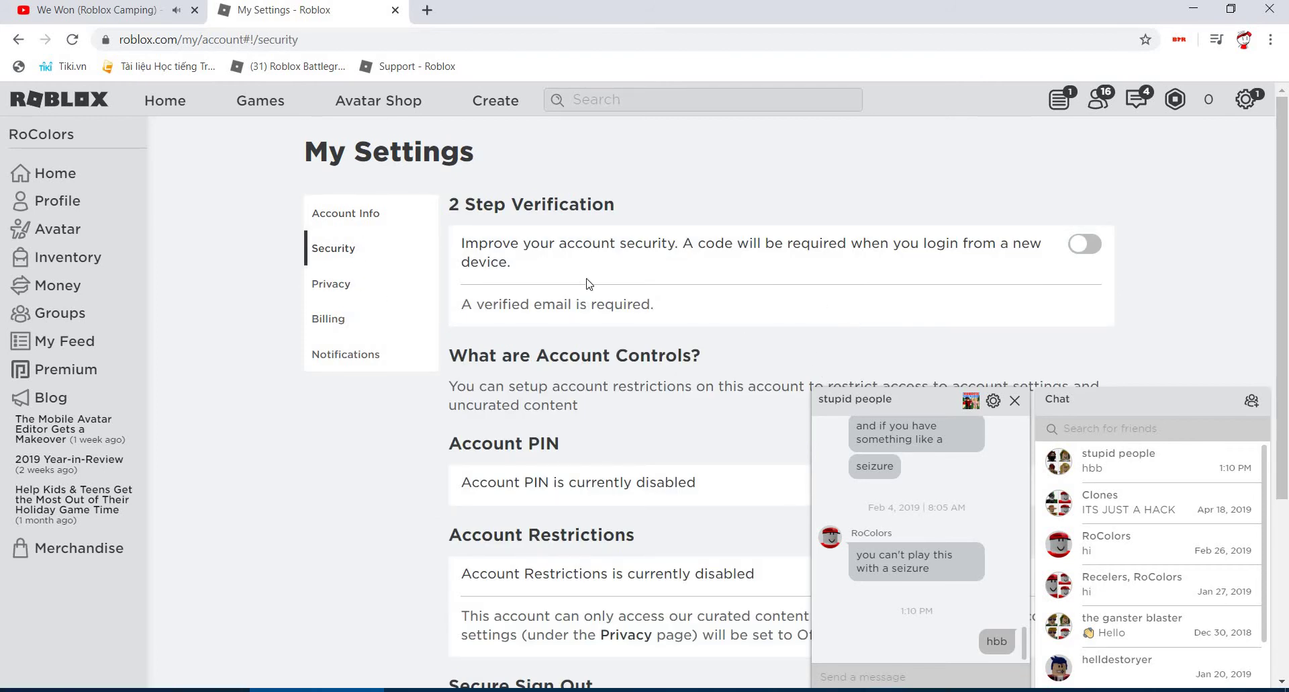
{"action": "left_click", "coordinate": [1245, 100]}
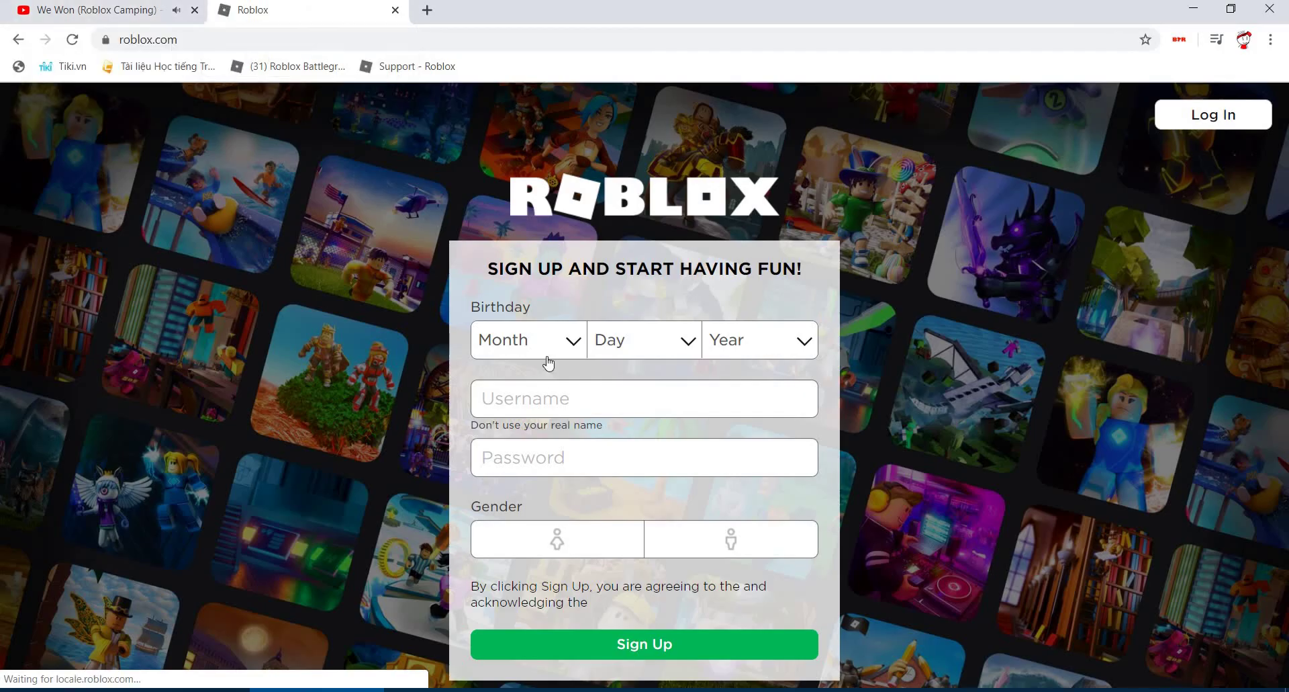
{"action": "left_click", "coordinate": [529, 340]}
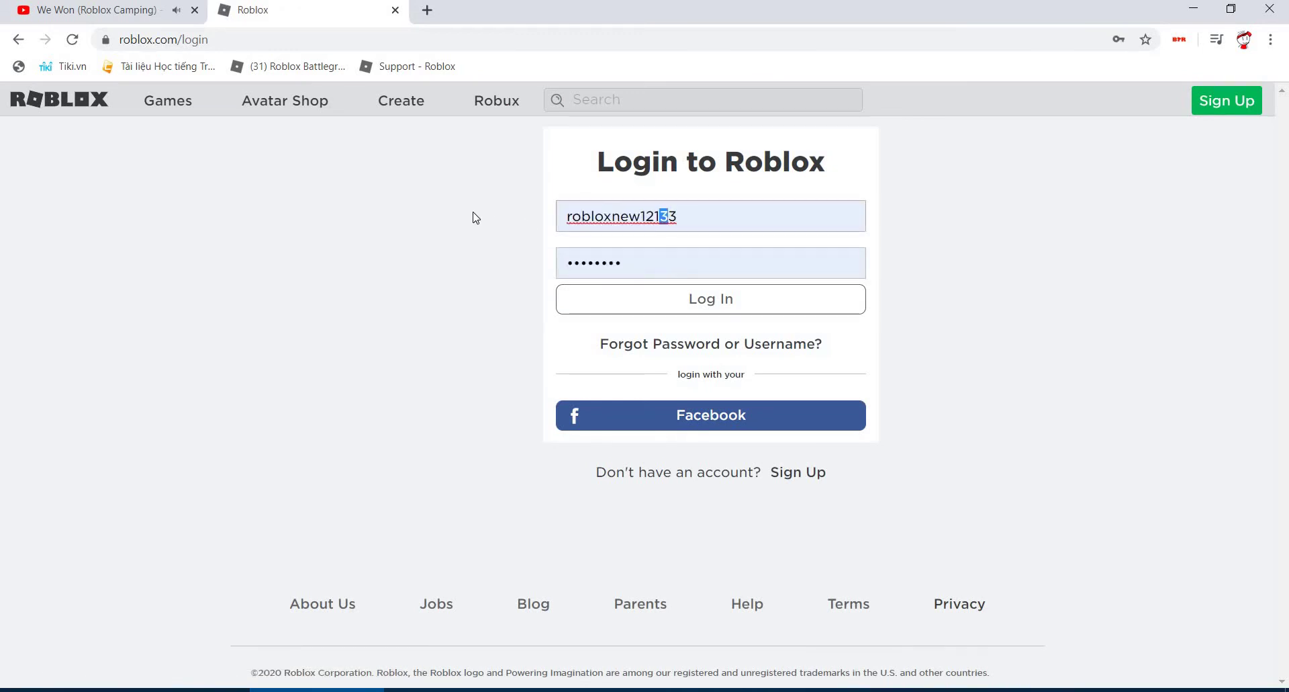
- Replace the prefilled username and sign in with the saved RoColors login
{"action": "left_click_drag", "start_coordinate": [667, 216], "coordinate": [474, 217]}
{"action": "left_click", "coordinate": [711, 212]}
{"action": "key", "text": "ctrl+a"}
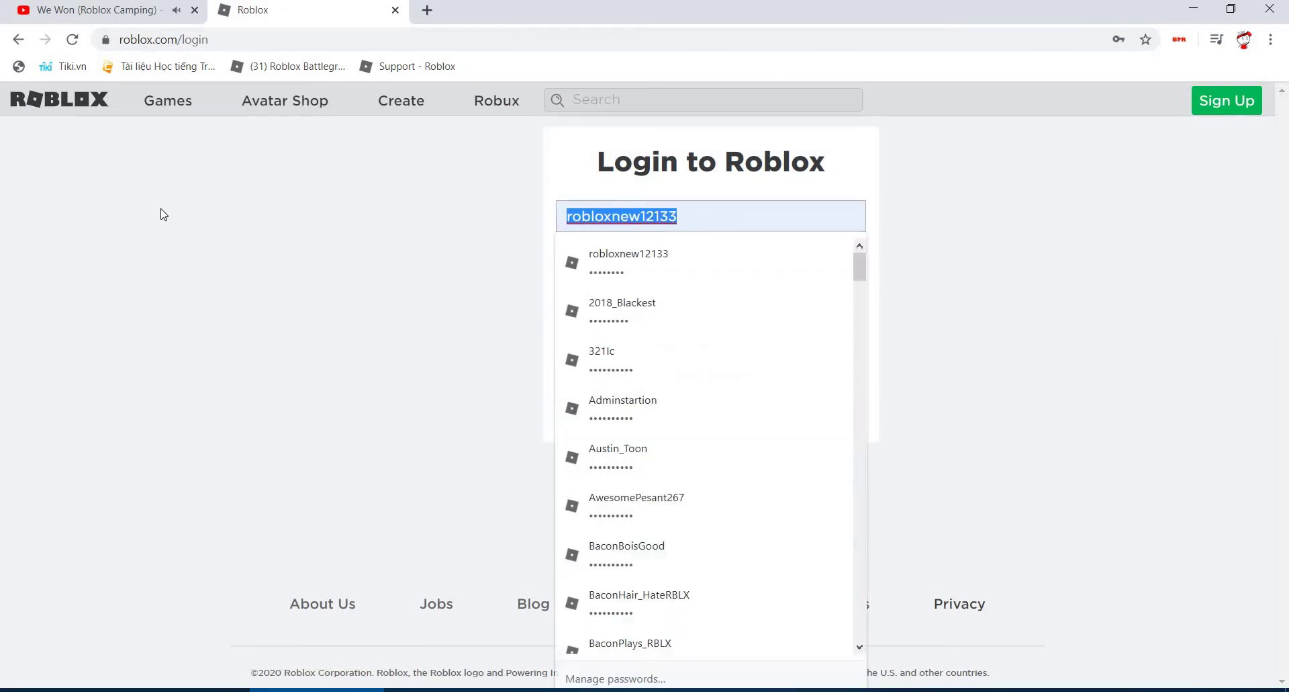
{"action": "type", "text": "rocolor"}
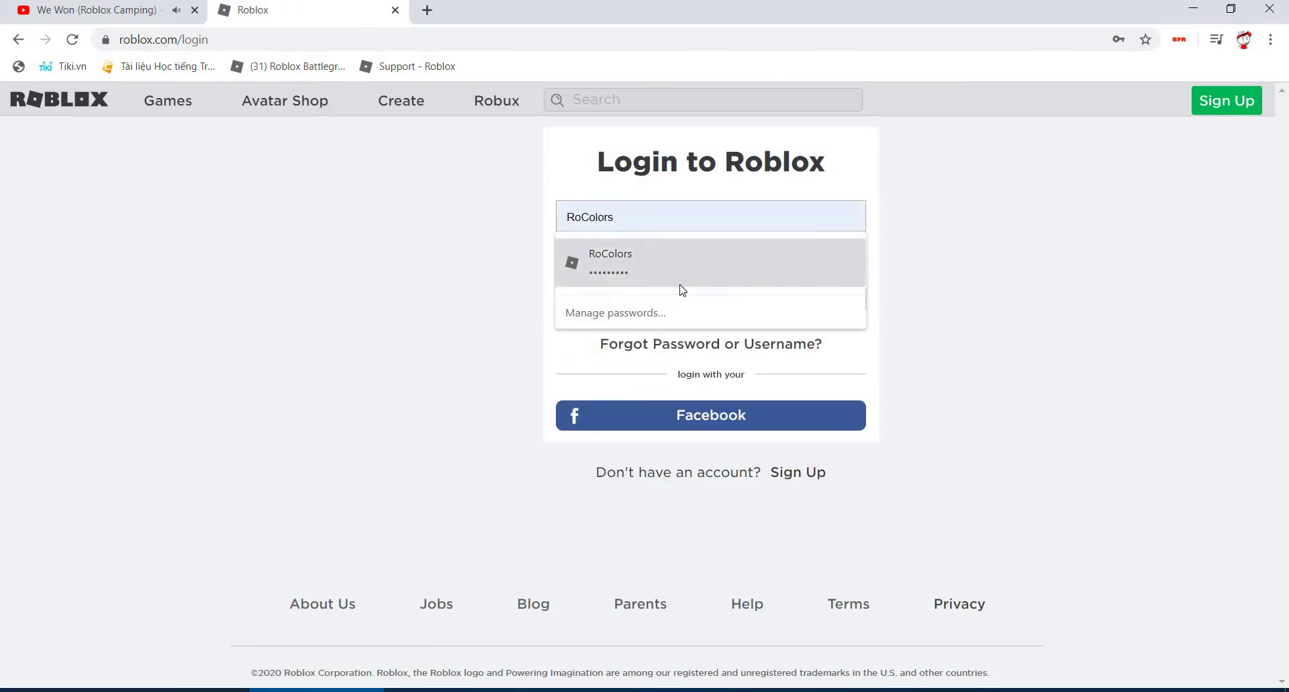
{"action": "left_click", "coordinate": [681, 286]}
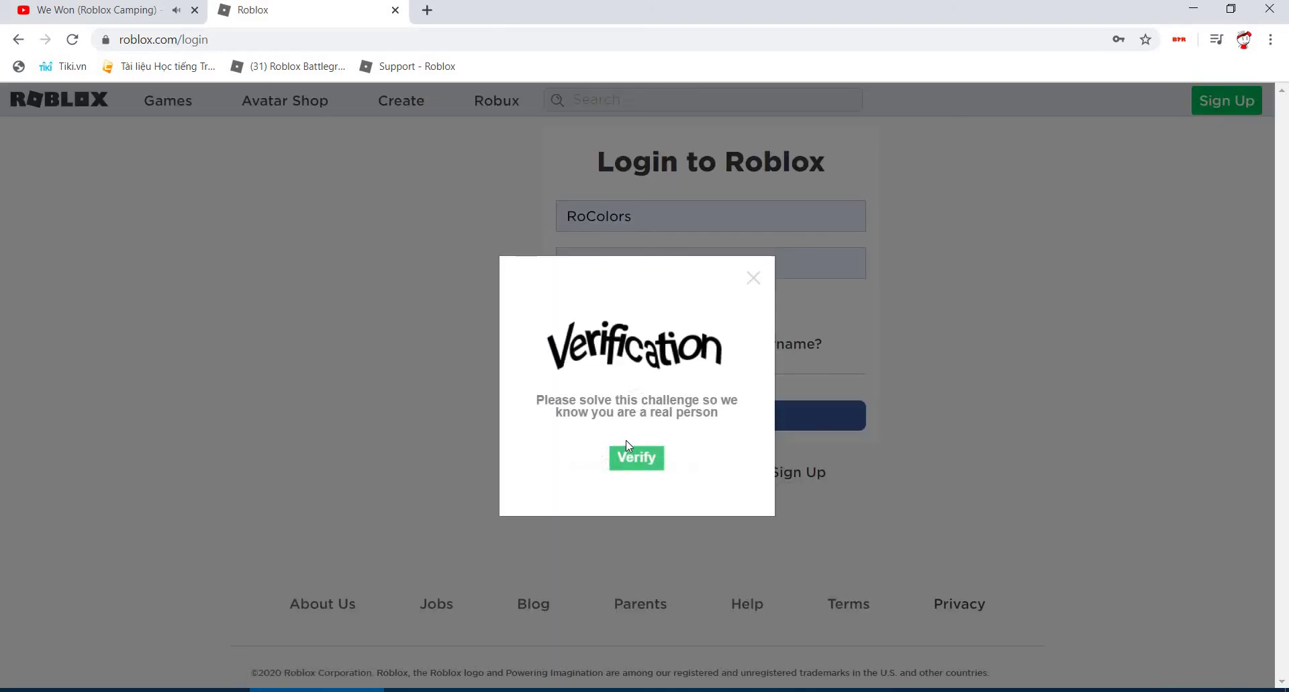
- Pass the verification challenge by rotating the crown upright
{"action": "left_click", "coordinate": [636, 457]}
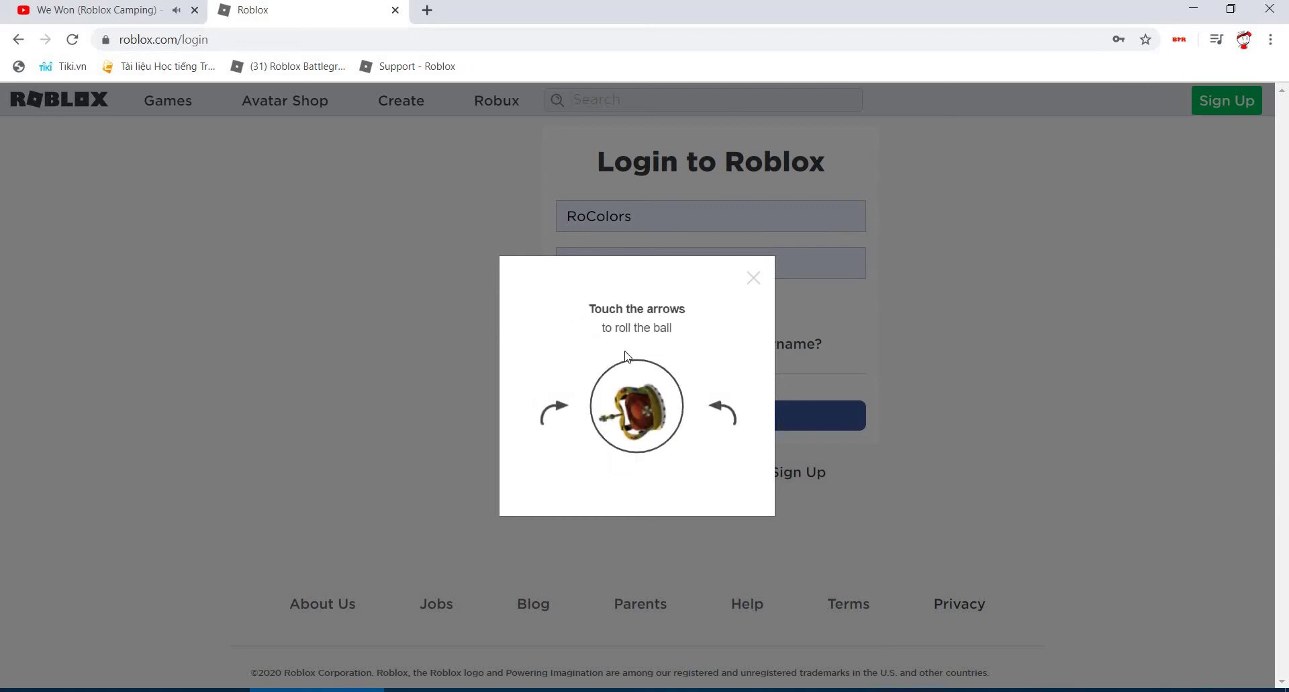
{"action": "left_click", "coordinate": [564, 430]}
{"action": "left_click", "coordinate": [640, 473]}
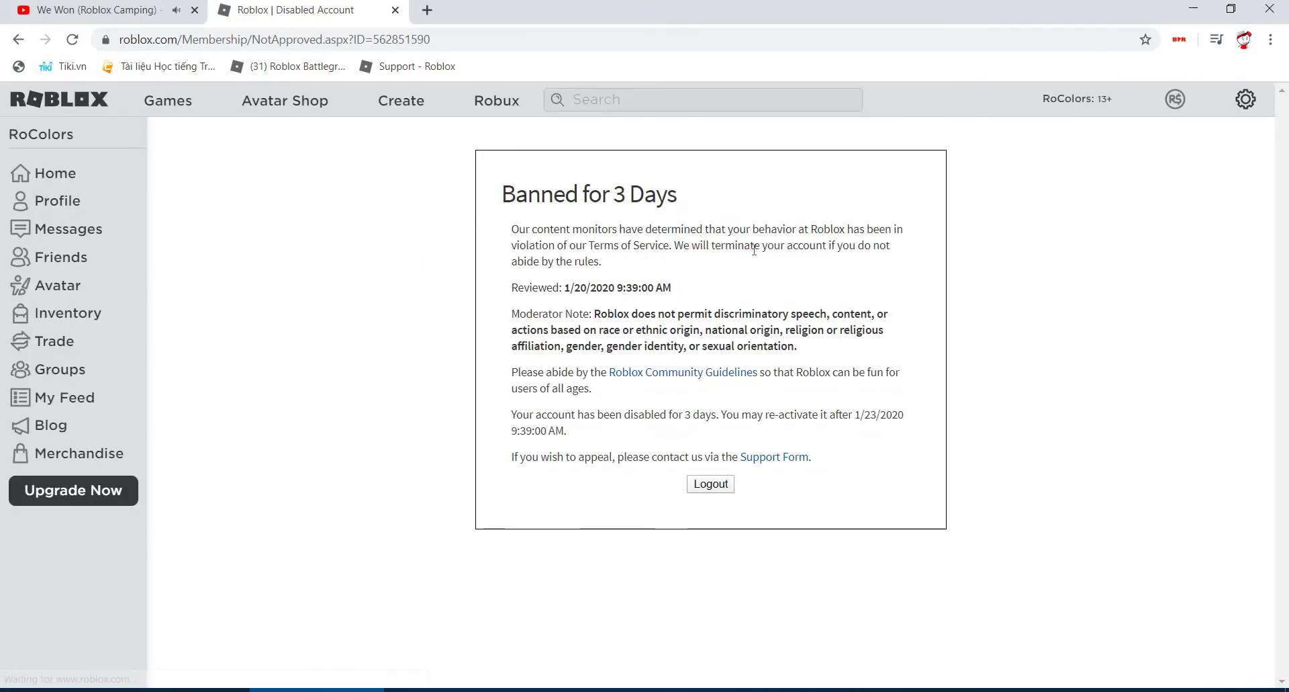
- Write a message in the site search, then replace it all with 'link in the description'
{"action": "left_click", "coordinate": [584, 98]}
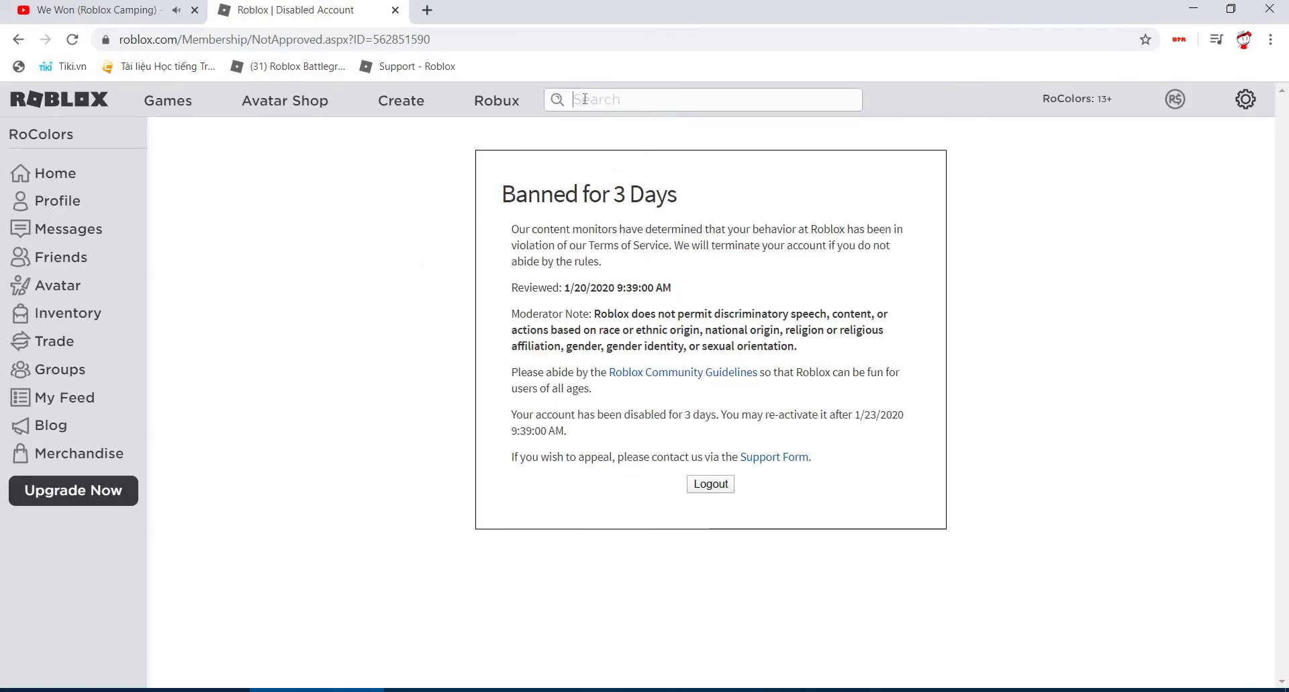
{"action": "type", "text": "bruh wtf also friend me on my acc rocoioras"}
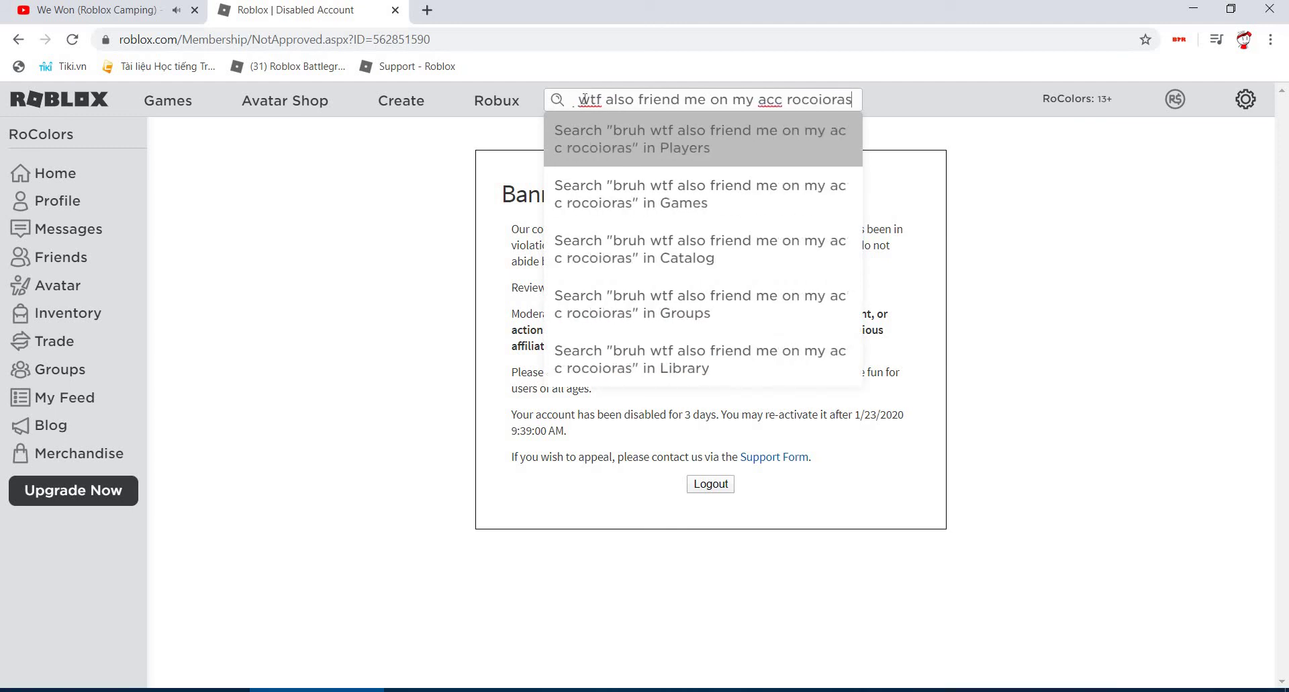
{"action": "key", "text": "BackSpace"}
{"action": "key", "text": "BackSpace"}
{"action": "type", "text": "s"}
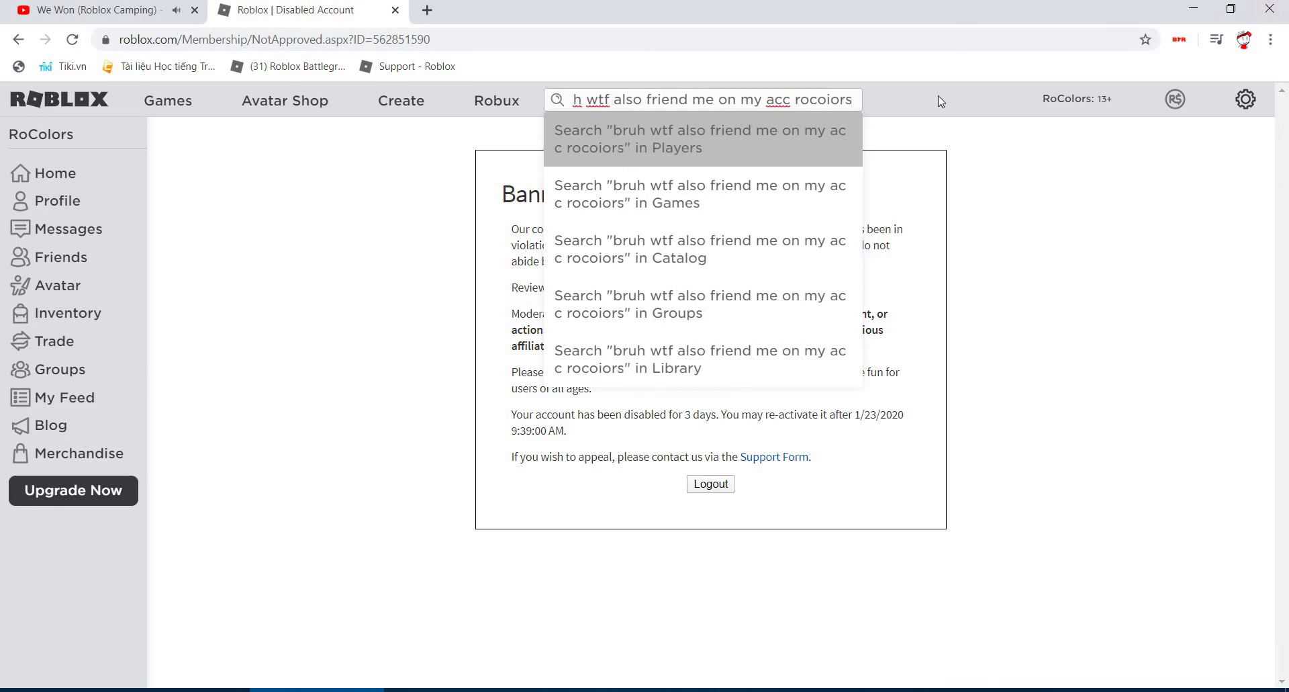
{"action": "key", "text": "ctrl+a"}
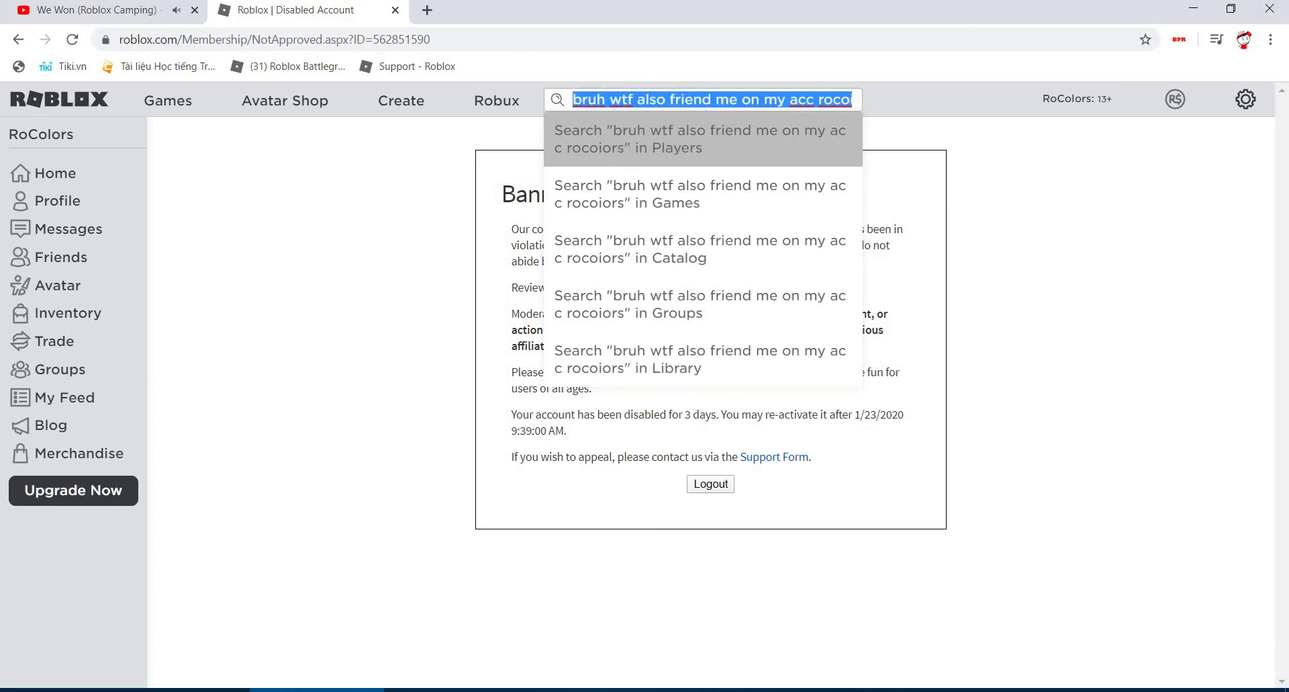
{"action": "type", "text": "link in the descriptio"}
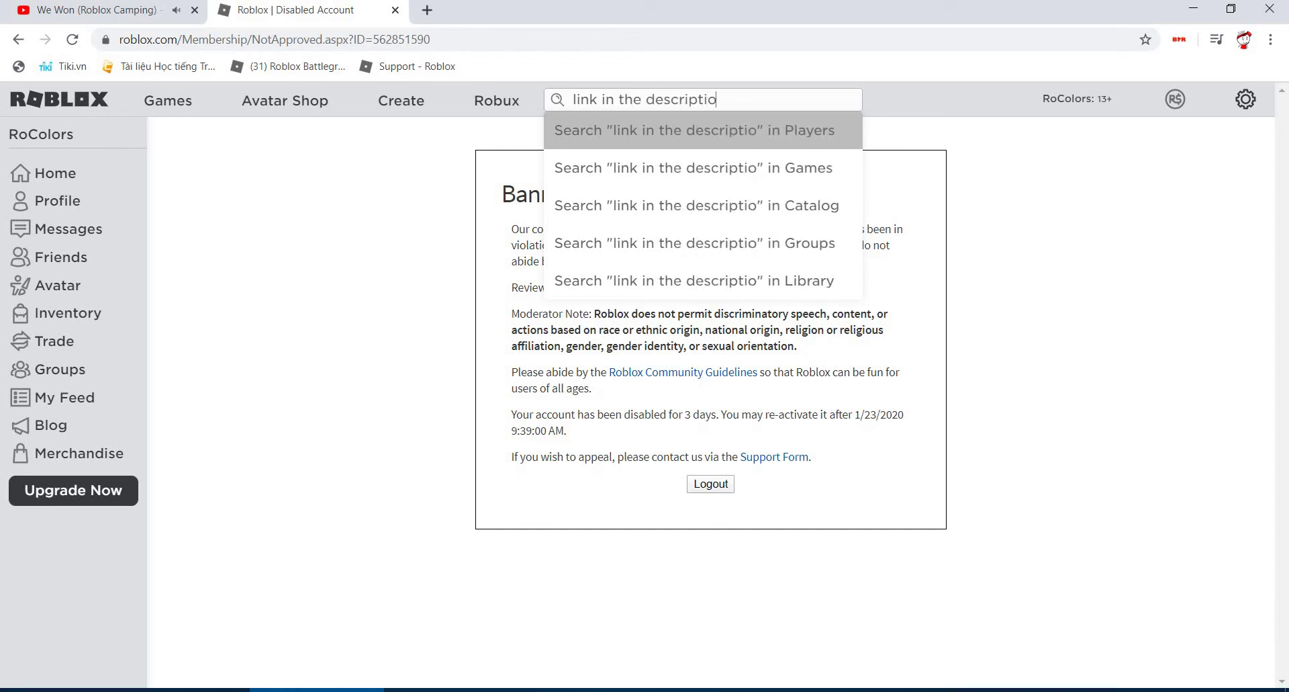
{"action": "type", "text": "n"}
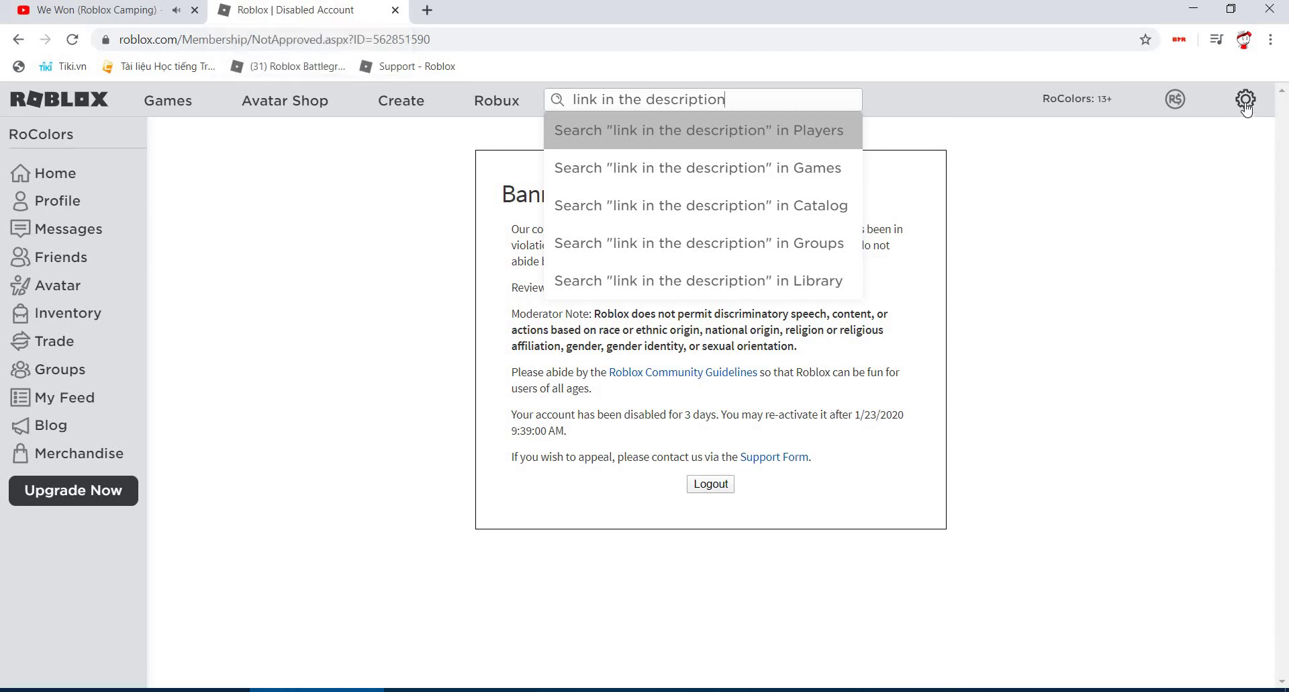